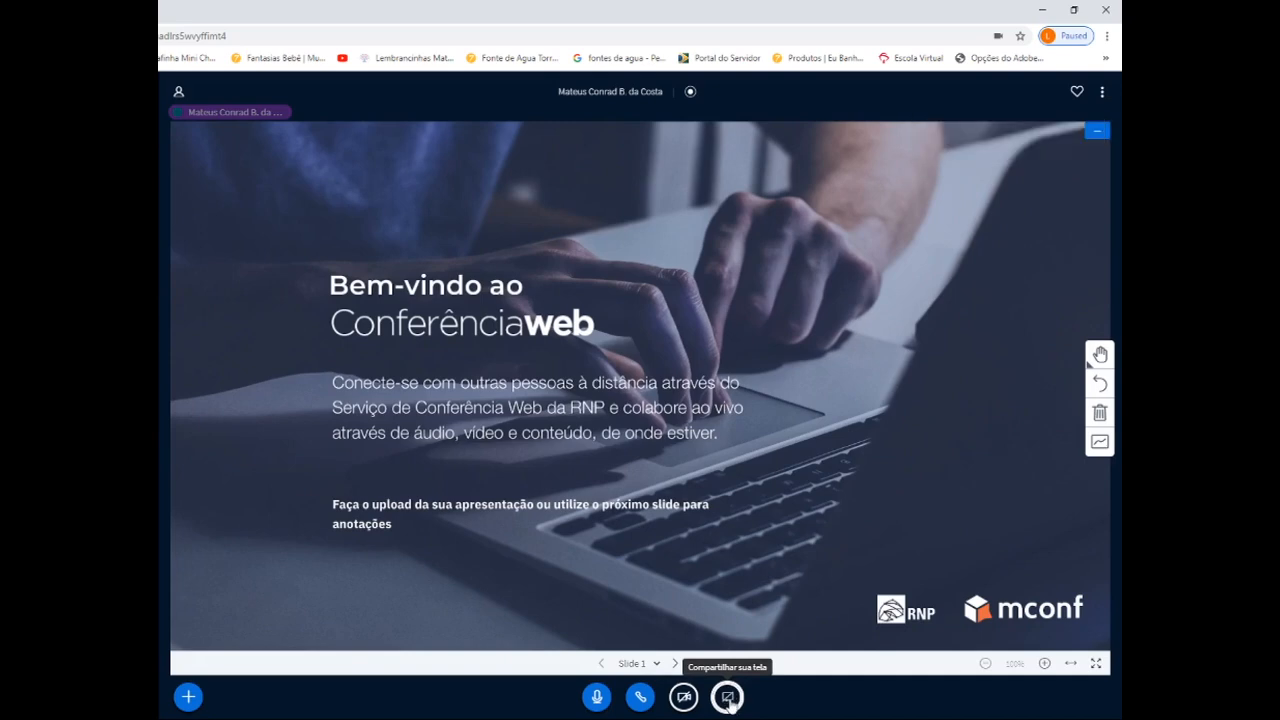
- Share the browser window showing the RPN process repository in the web conference
{"action": "left_click", "coordinate": [729, 702]}
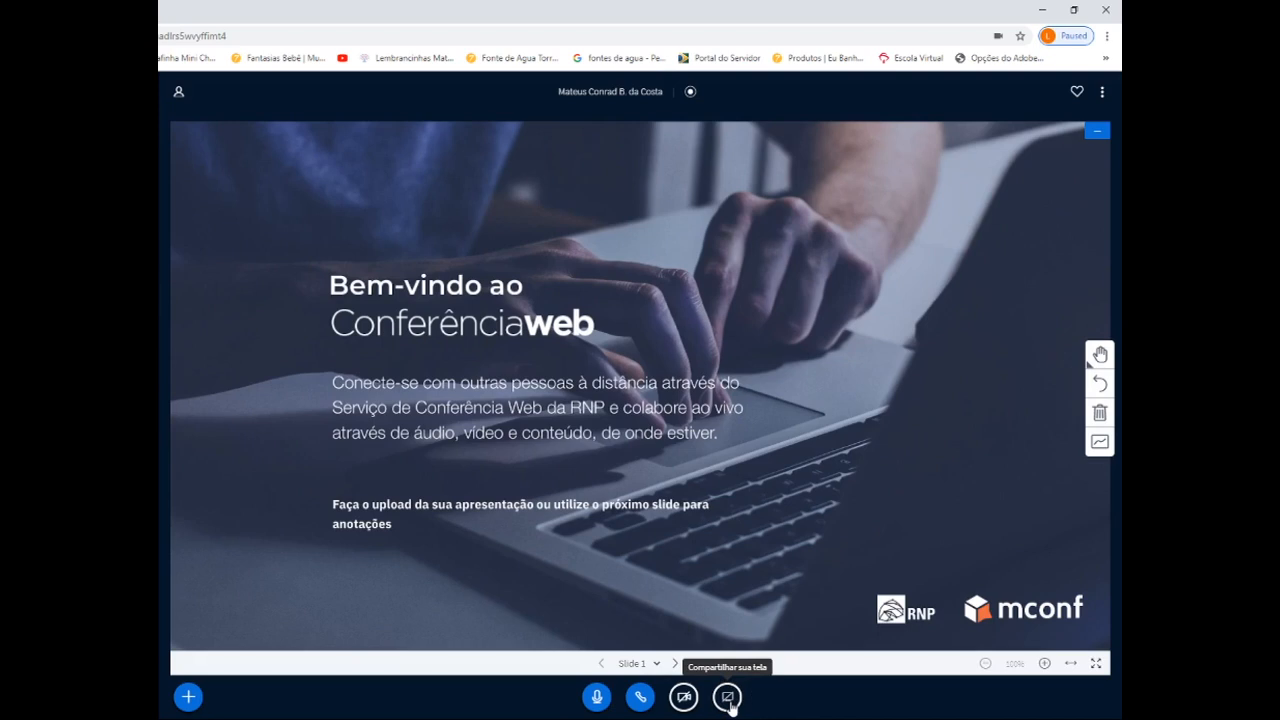
{"action": "left_click", "coordinate": [448, 115]}
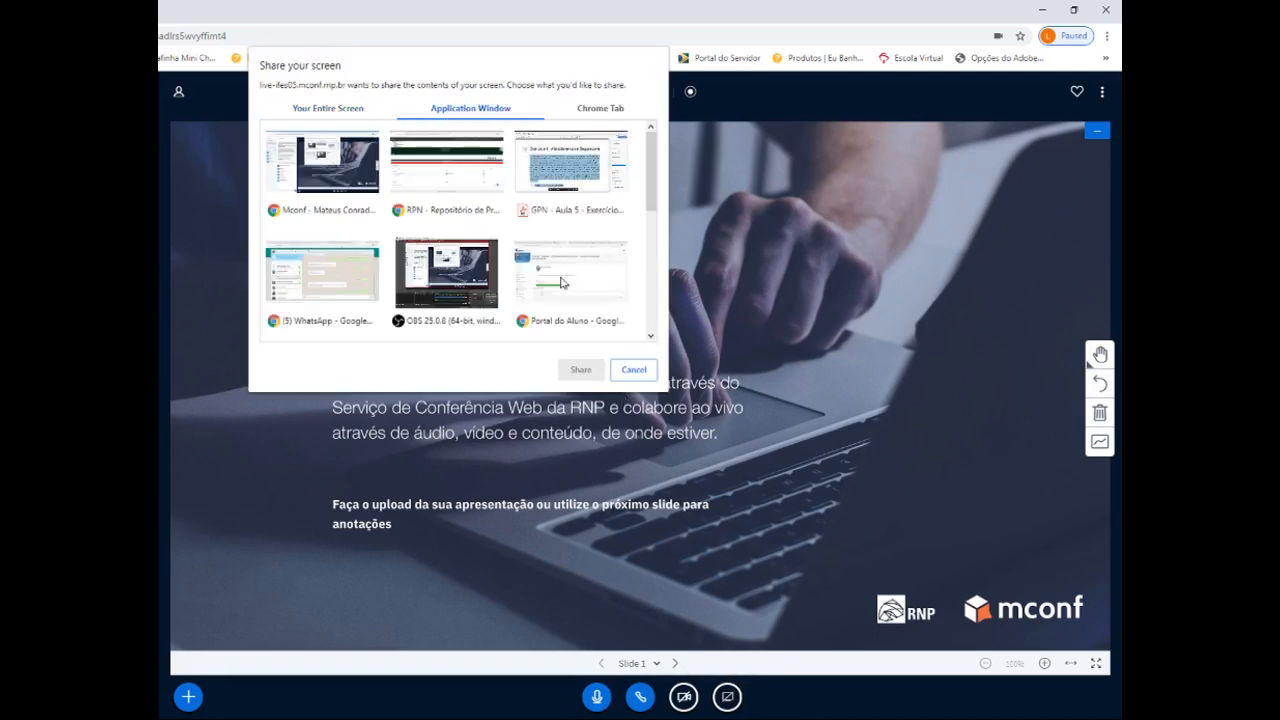
{"action": "left_click", "coordinate": [427, 172]}
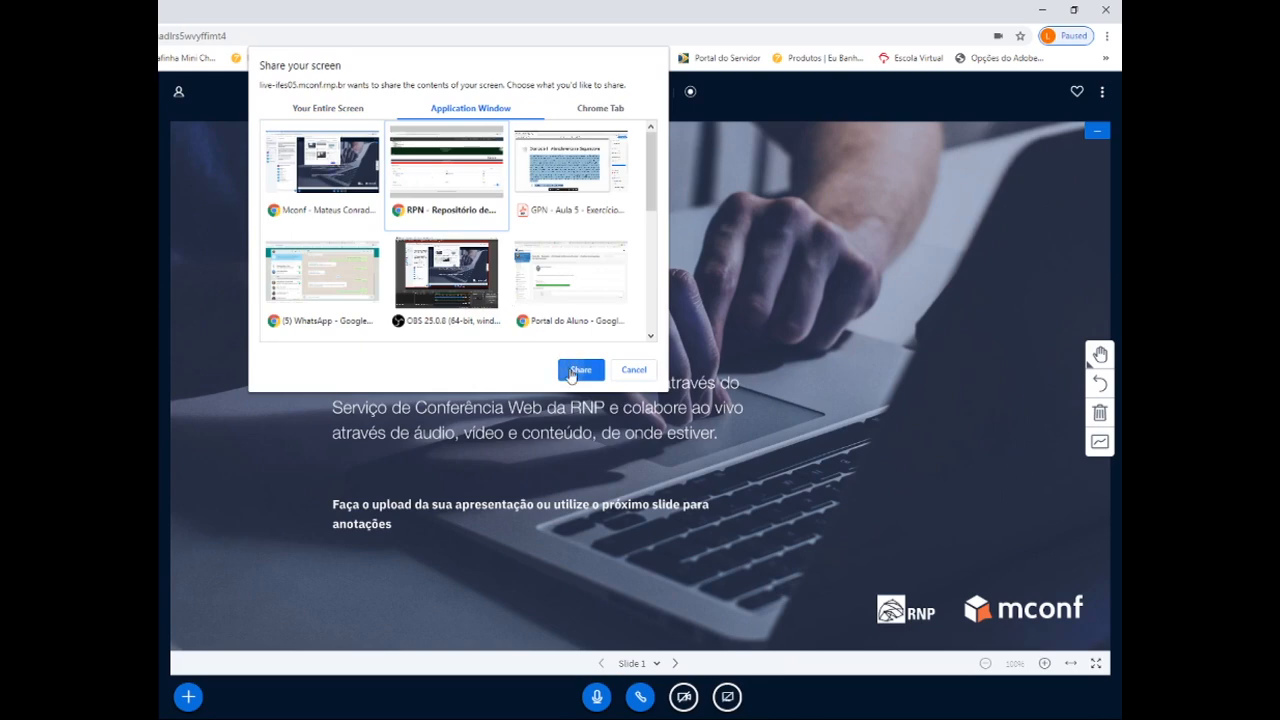
{"action": "left_click", "coordinate": [580, 370]}
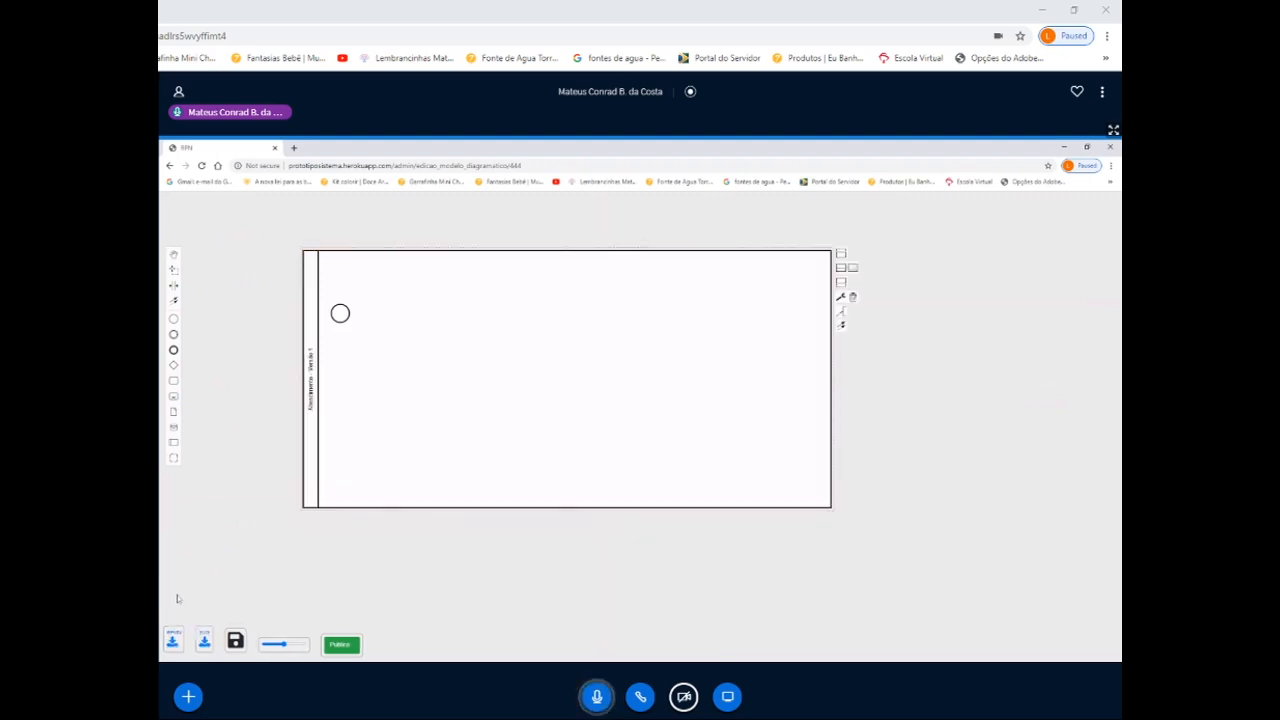
- Move the start event down to the vertical middle of the pool
{"action": "left_click_drag", "start_coordinate": [344, 320], "coordinate": [346, 383]}
{"action": "left_click", "coordinate": [213, 596]}
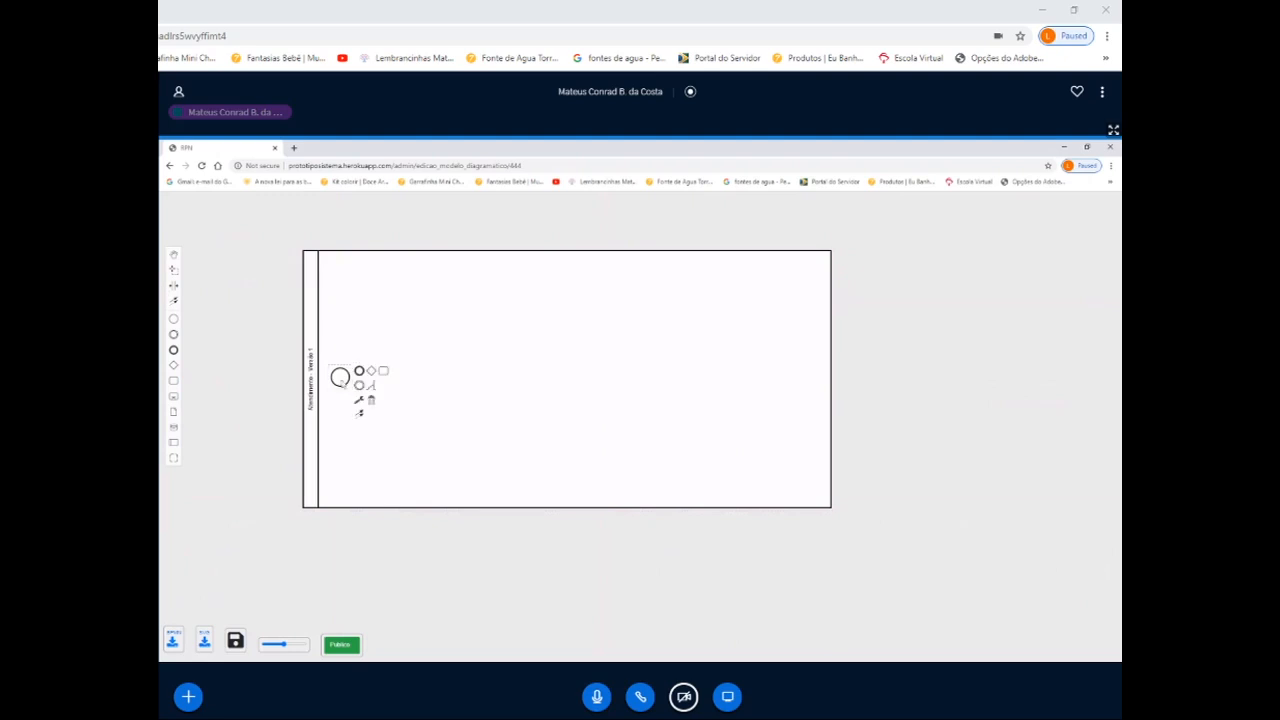
{"action": "left_click", "coordinate": [350, 376]}
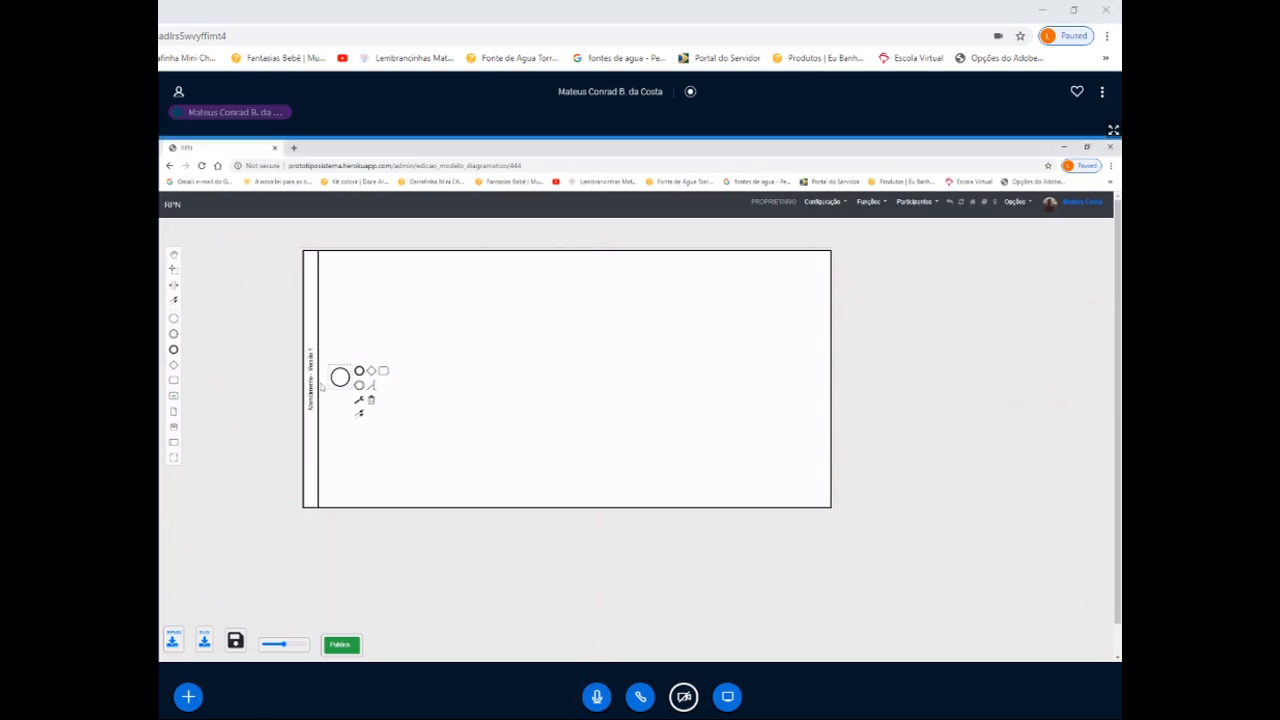
- Divide the Atendimento pool into two lanes
{"action": "left_click", "coordinate": [383, 437]}
{"action": "left_click", "coordinate": [377, 510]}
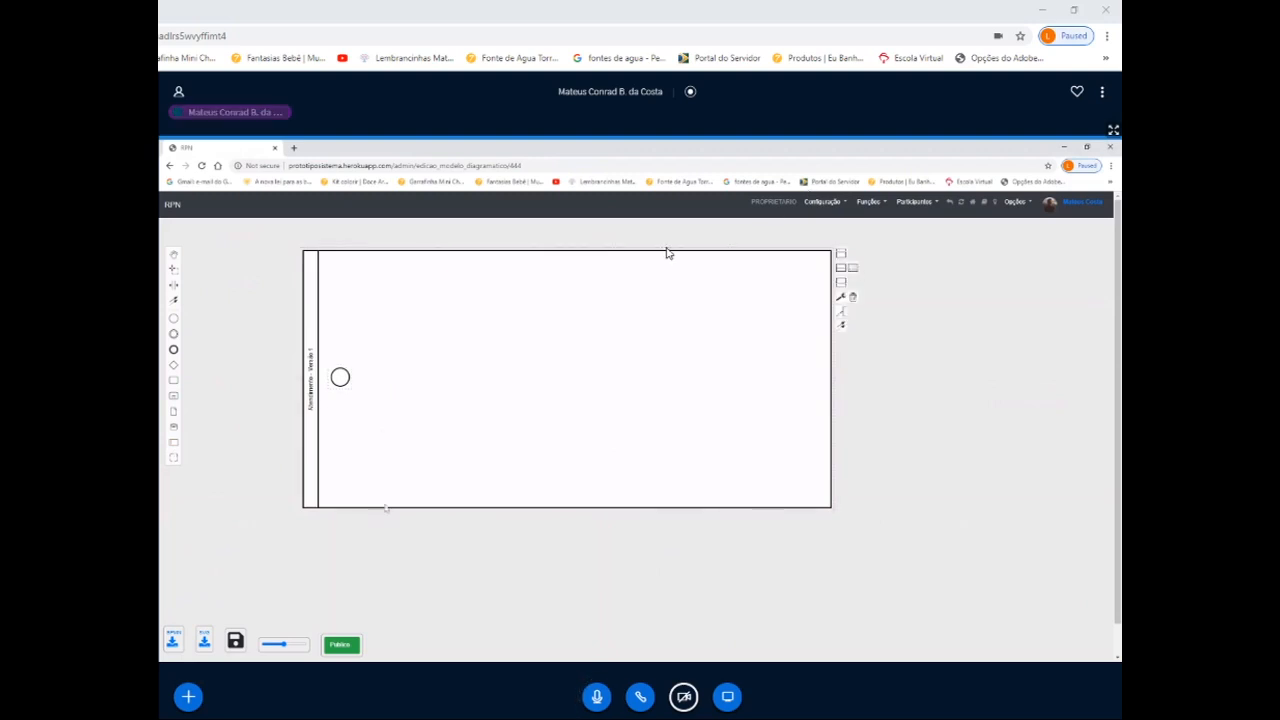
{"action": "left_click", "coordinate": [841, 268]}
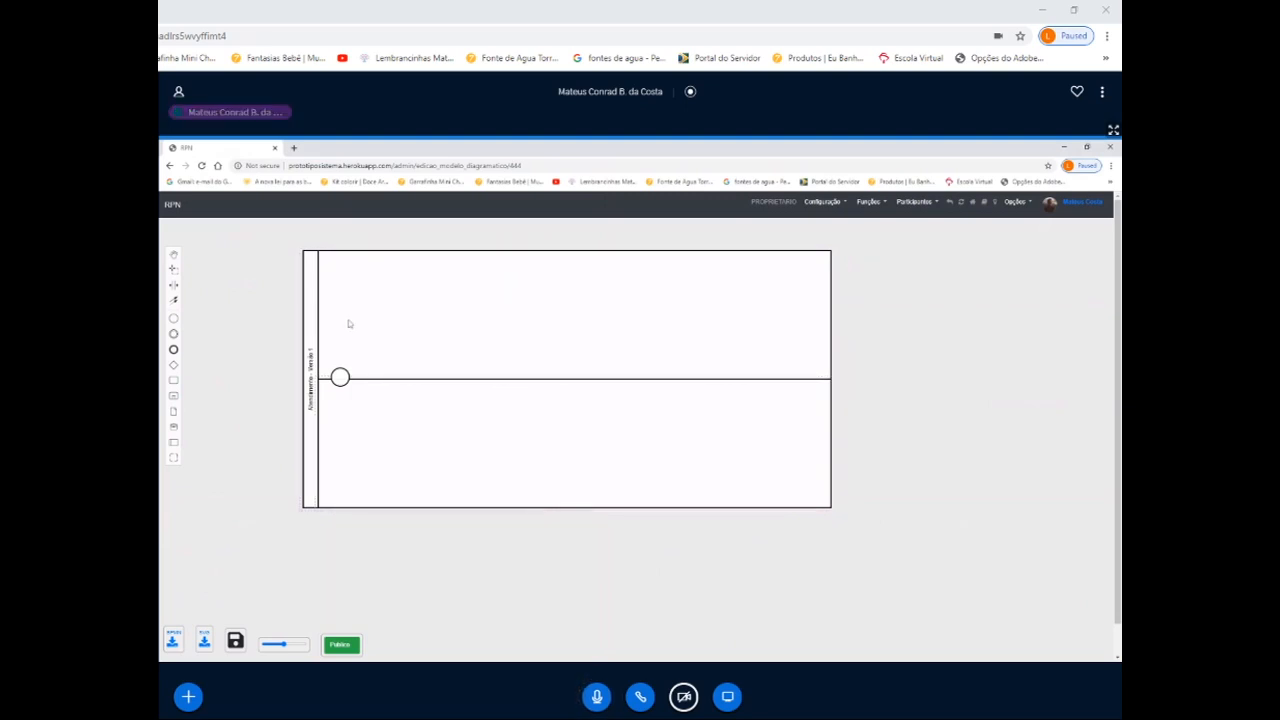
- Name the upper lane "Funcionário" and the lower lane "Agente"
{"action": "type", "text": "Função"}
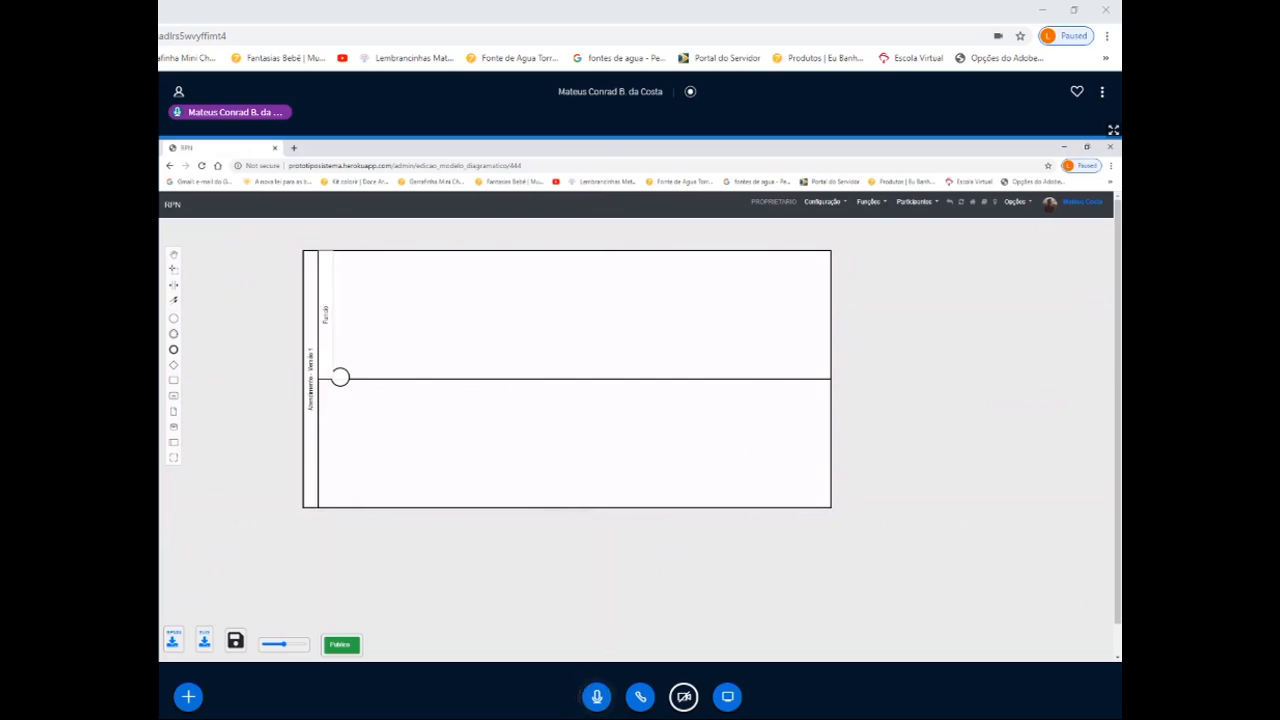
{"action": "type", "text": " 1"}
{"action": "type", "text": "ário"}
{"action": "double_click", "coordinate": [328, 428]}
{"action": "type", "text": "Alente"}
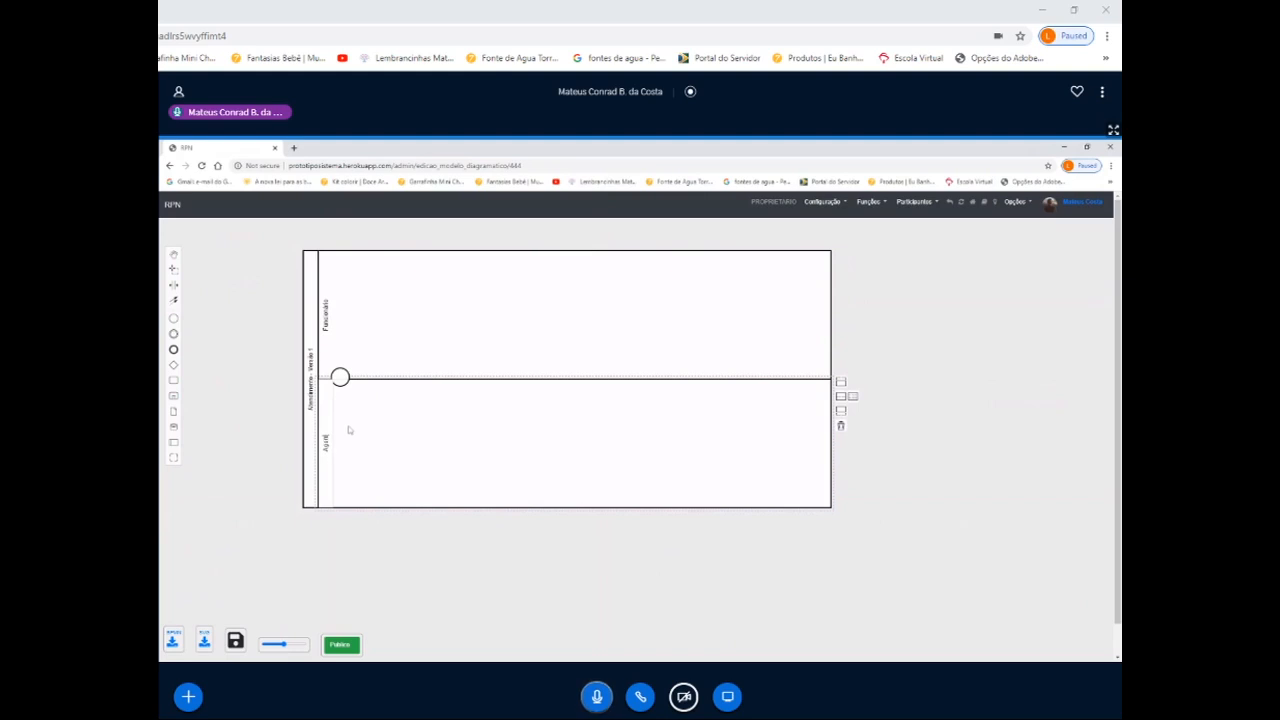
{"action": "left_click", "coordinate": [359, 435]}
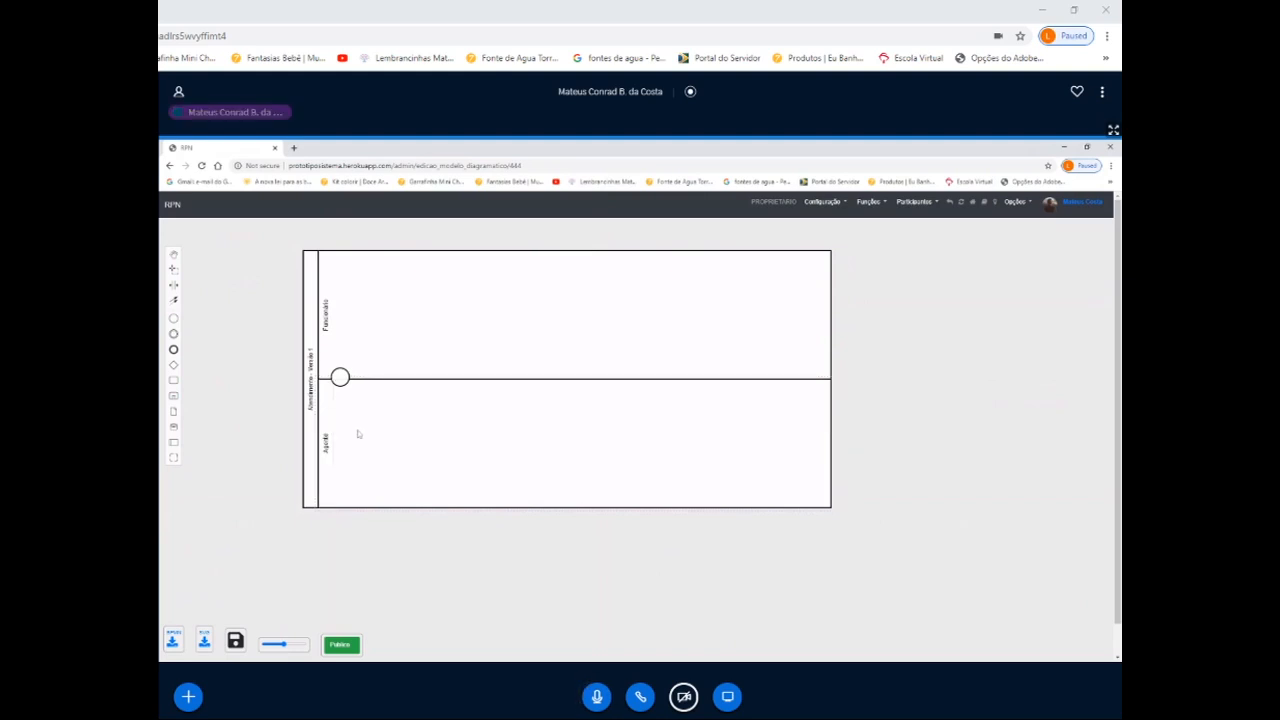
- Move the start event into the middle of the Funcionário lane and label it "Novo Sinistro"
{"action": "left_click_drag", "start_coordinate": [340, 377], "coordinate": [355, 313]}
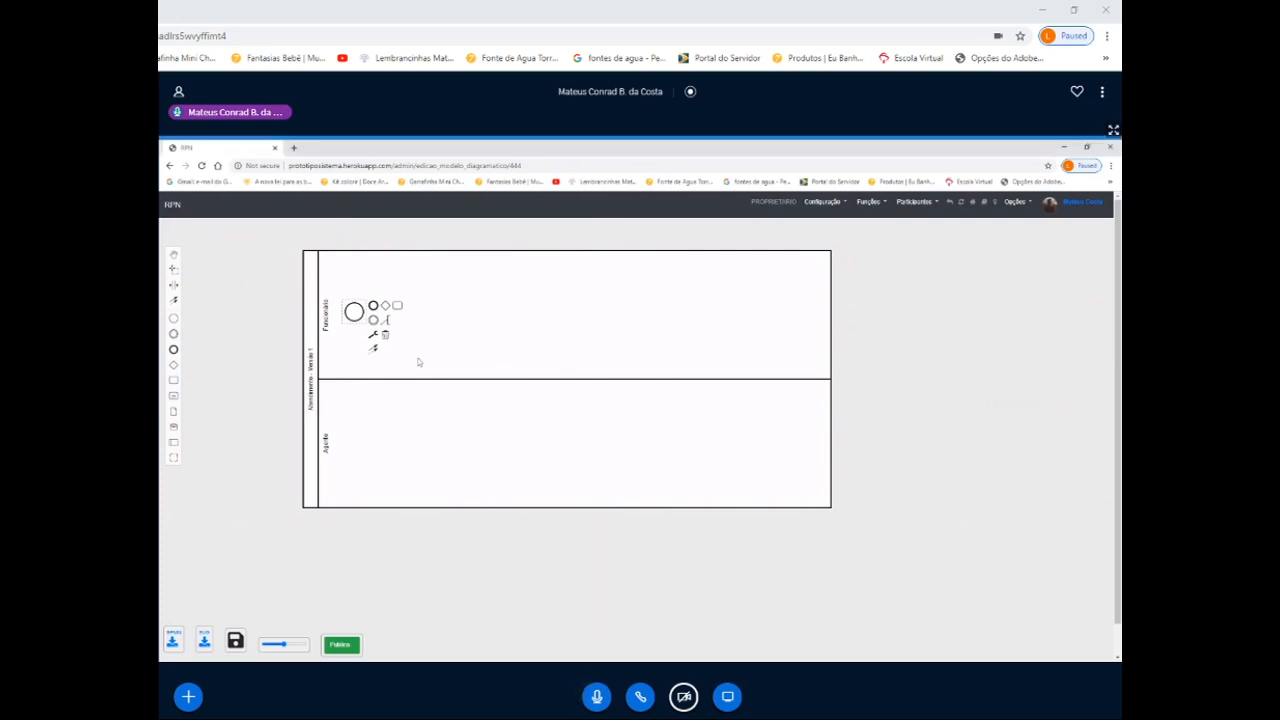
{"action": "double_click", "coordinate": [355, 322]}
{"action": "type", "text": "Nova Reclama"}
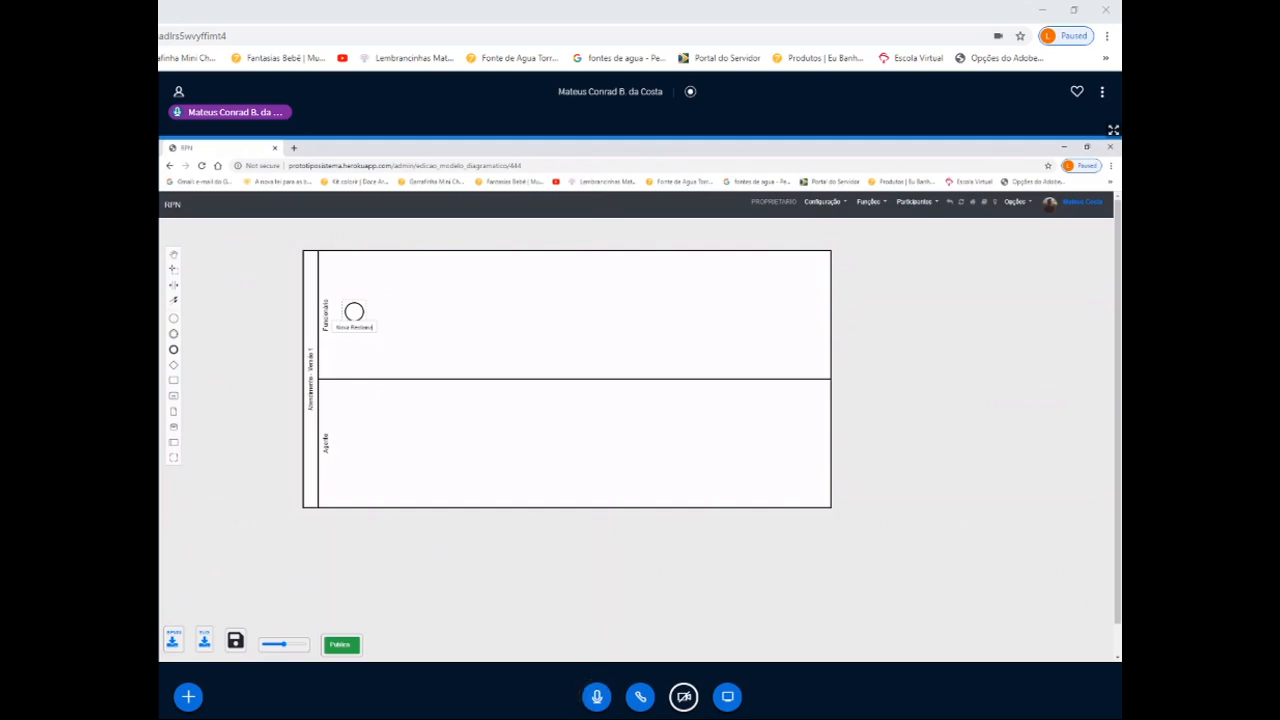
{"action": "type", "text": "çã"}
{"action": "key", "text": "BackSpace"}
{"action": "key", "text": "BackSpace"}
{"action": "key", "text": "BackSpace"}
{"action": "key", "text": "BackSpace"}
{"action": "key", "text": "BackSpace"}
{"action": "key", "text": "BackSpace"}
{"action": "key", "text": "BackSpace"}
{"action": "key", "text": "BackSpace"}
{"action": "key", "text": "BackSpace"}
{"action": "key", "text": "BackSpace"}
{"action": "key", "text": "BackSpace"}
{"action": "key", "text": "BackSpace"}
{"action": "type", "text": "o Rec"}
{"action": "key", "text": "BackSpace"}
{"action": "type", "text": "nal"}
{"action": "left_click", "coordinate": [358, 314]}
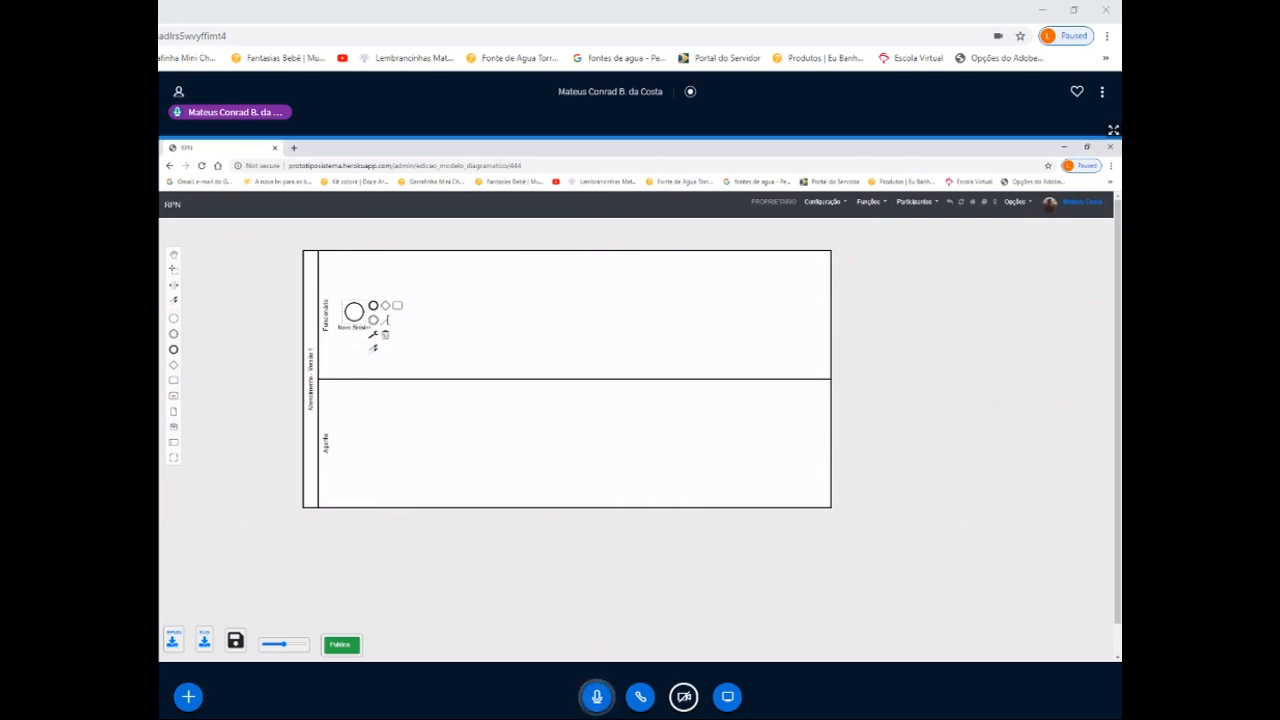
- Change the "Novo Sinistro" start event to a Message Start Event
{"action": "left_click", "coordinate": [360, 314]}
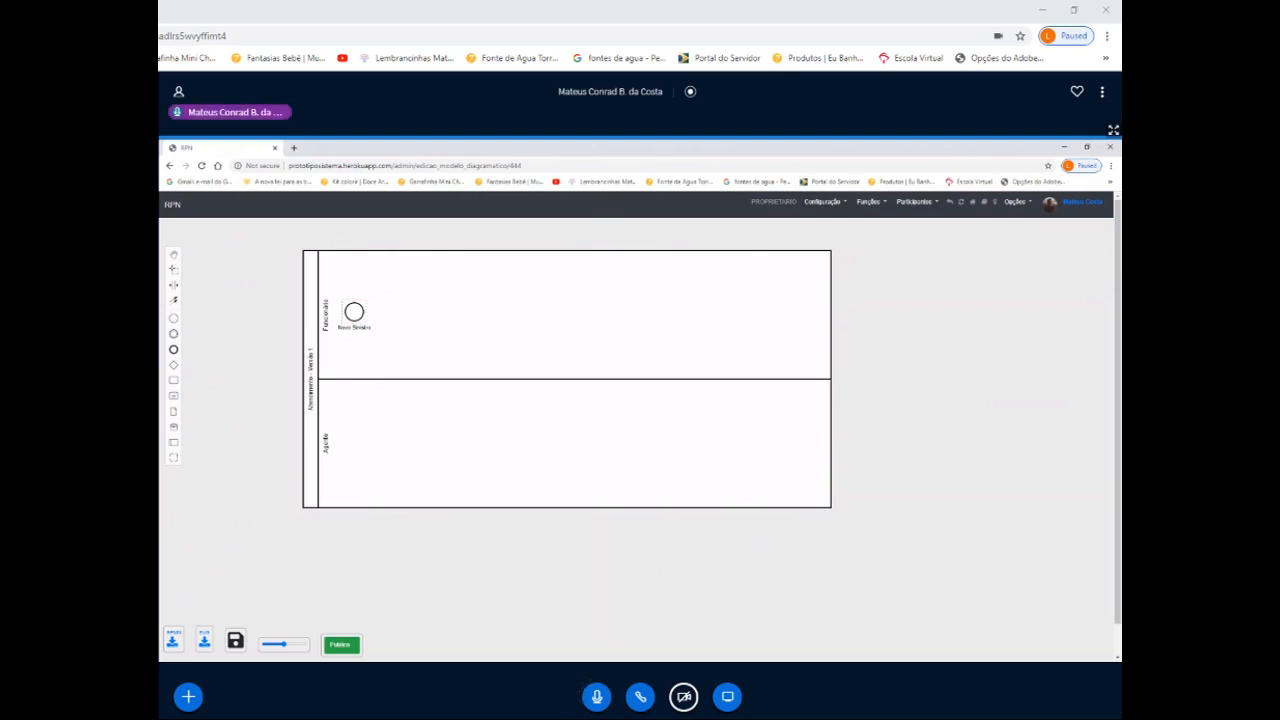
{"action": "left_click", "coordinate": [357, 314]}
{"action": "left_click", "coordinate": [373, 334]}
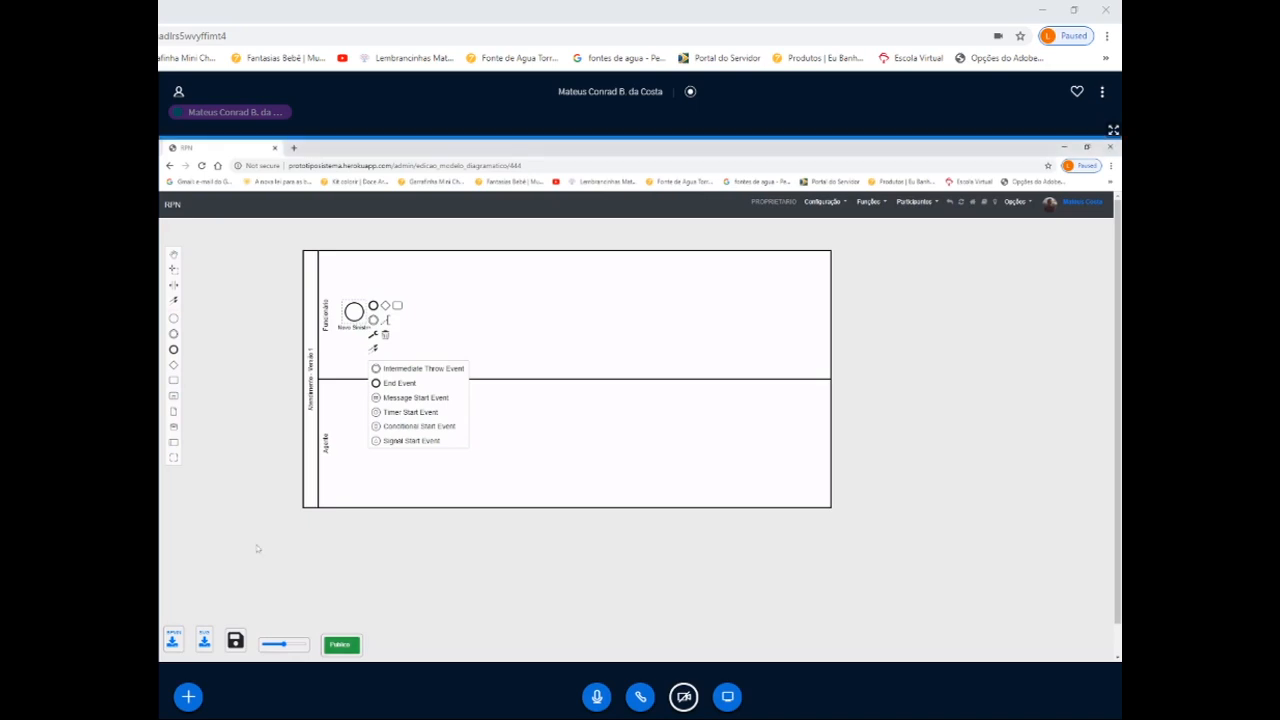
{"action": "left_click", "coordinate": [414, 398]}
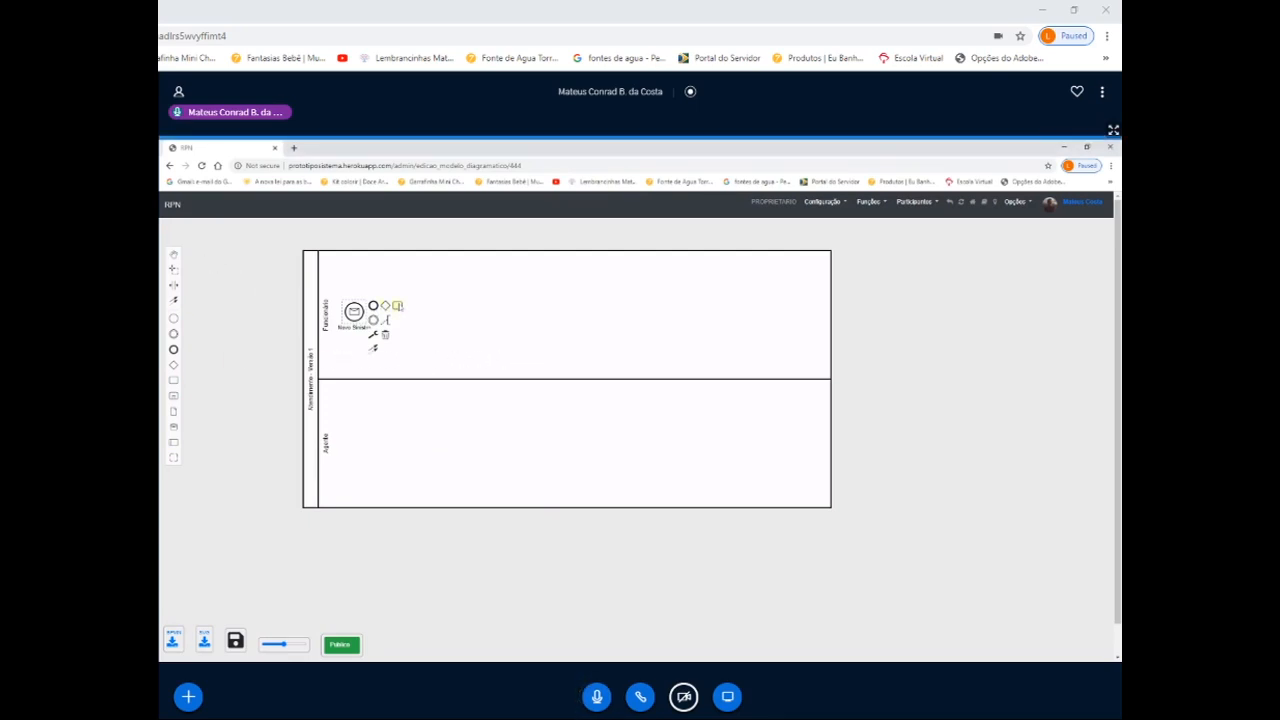
- Append a task named "Registro do Sinistro" after the message start event in the Funcionário lane
{"action": "left_click_drag", "start_coordinate": [397, 305], "coordinate": [424, 312]}
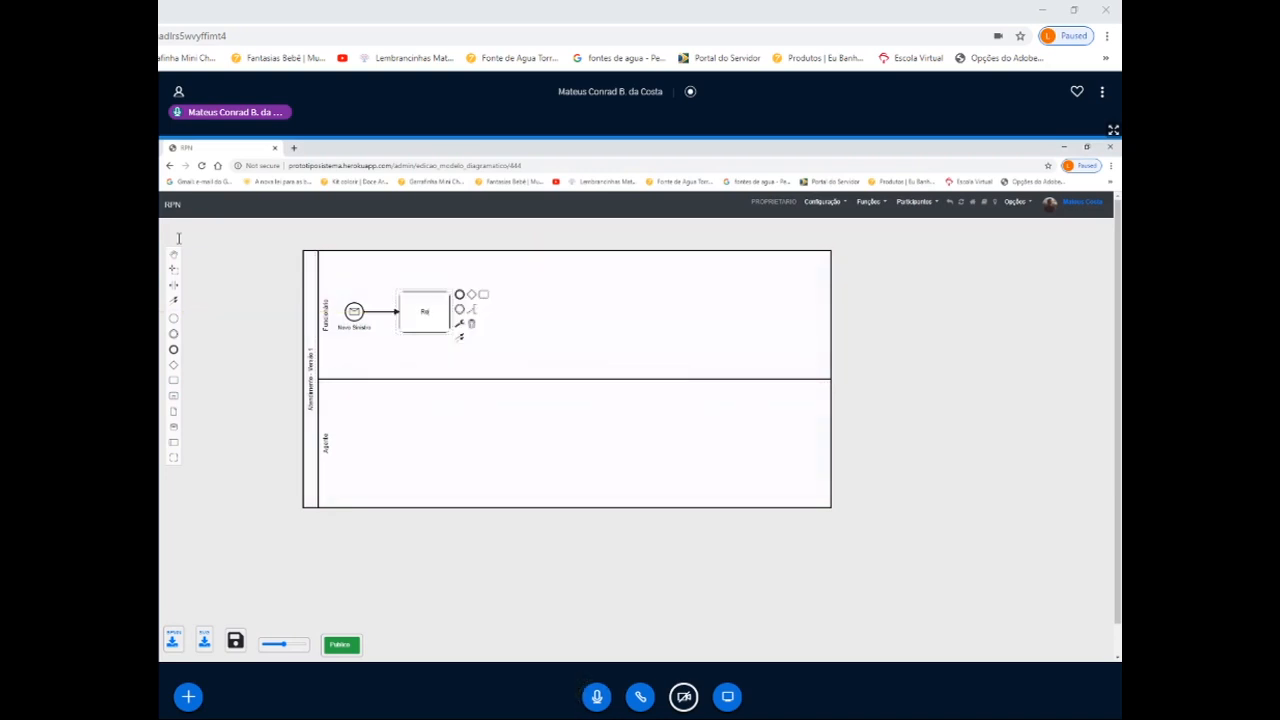
{"action": "type", "text": "Reg"}
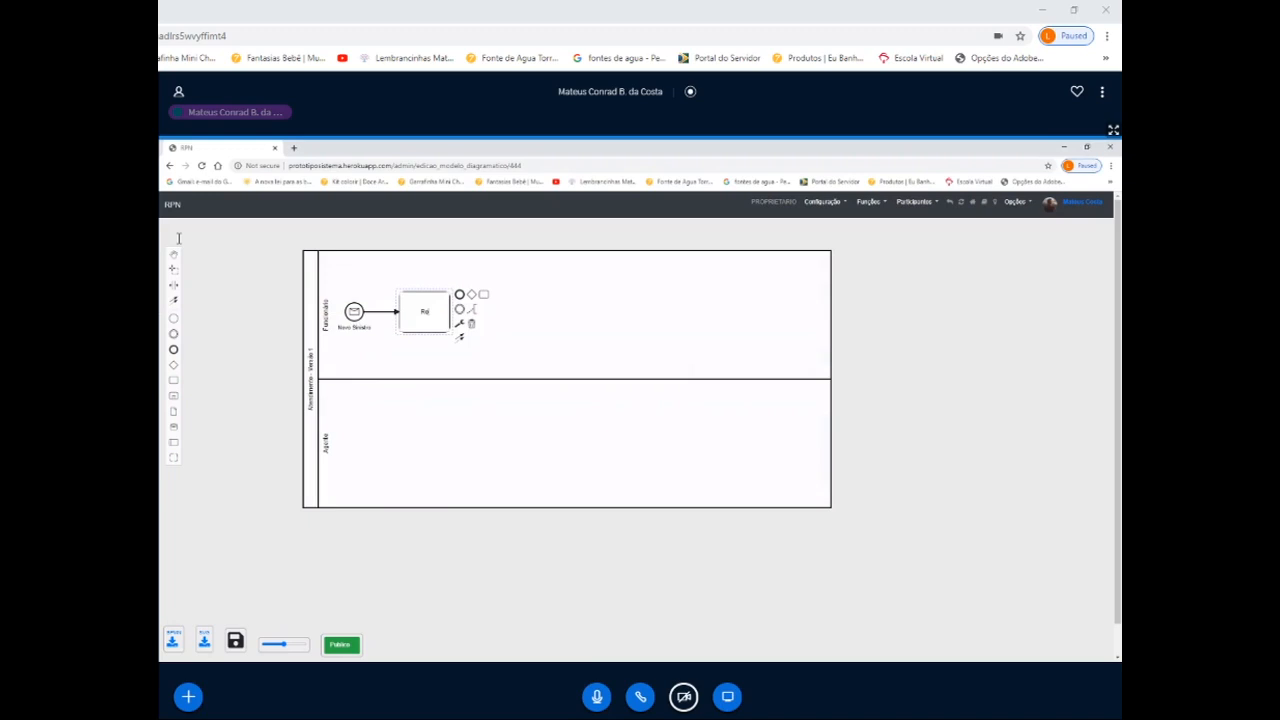
{"action": "type", "text": "istro de Sinistro"}
{"action": "left_click", "coordinate": [494, 369]}
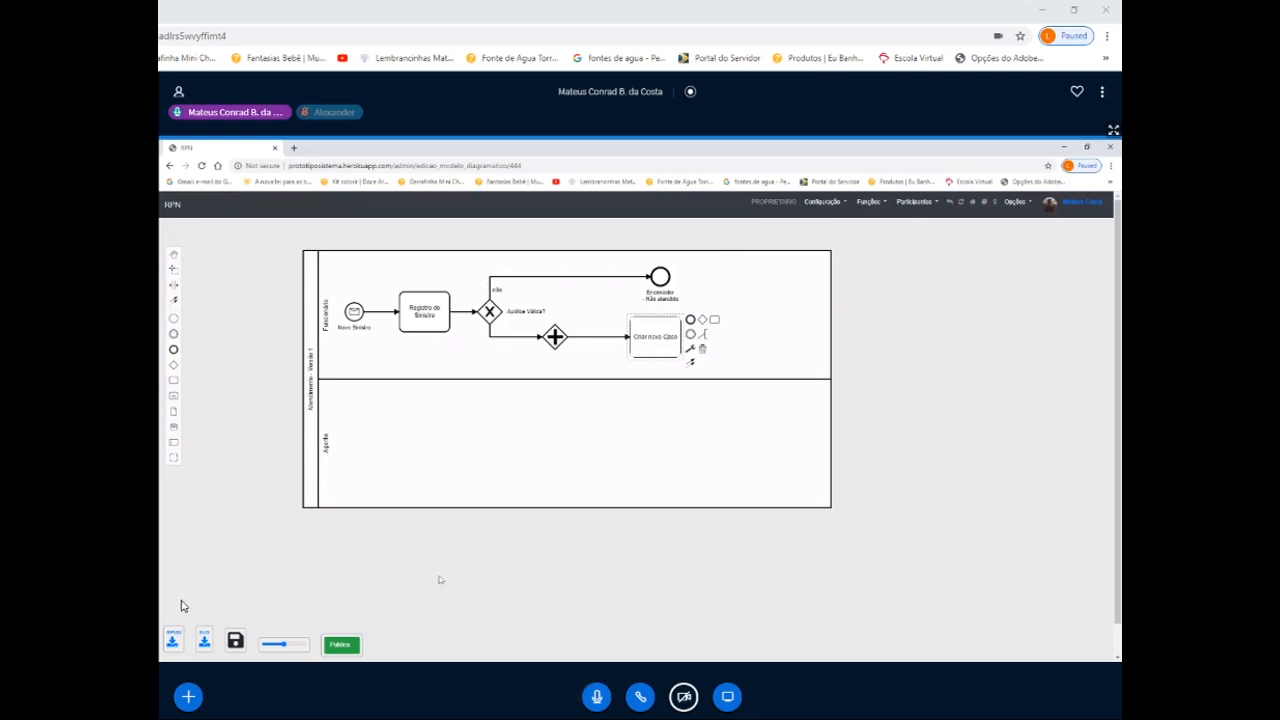
{"action": "left_click", "coordinate": [606, 360]}
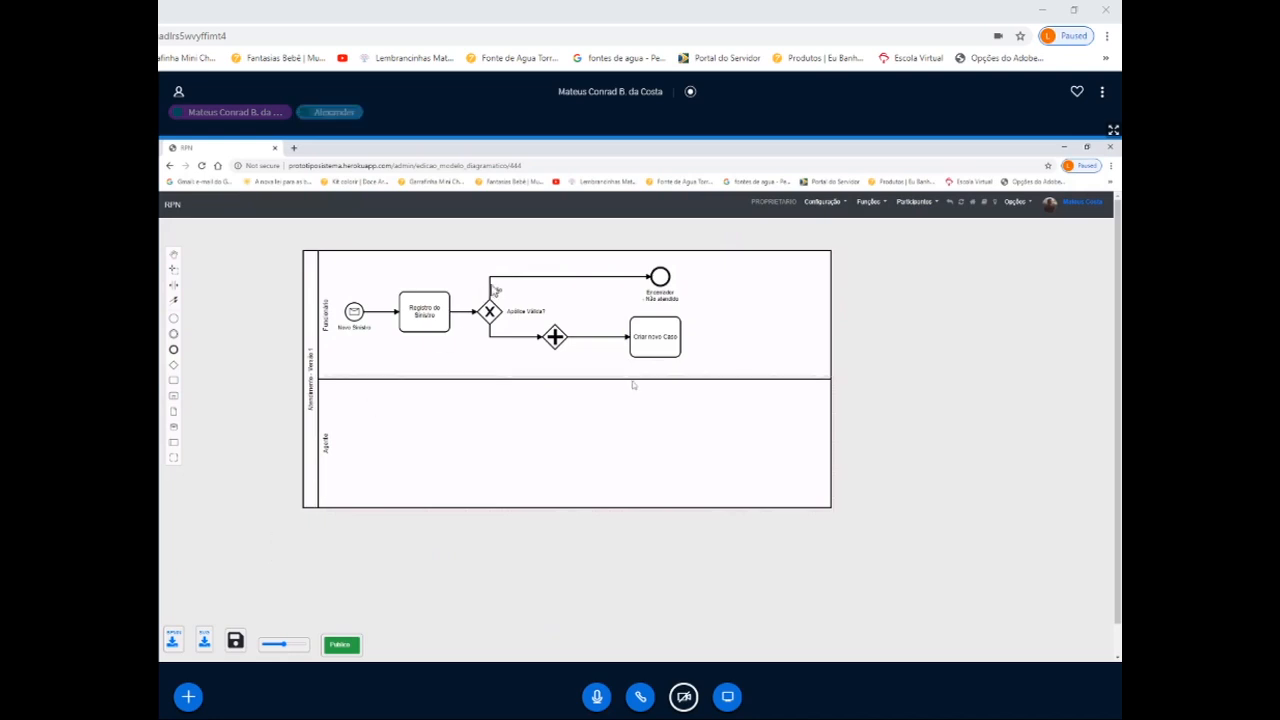
{"action": "left_click", "coordinate": [667, 351]}
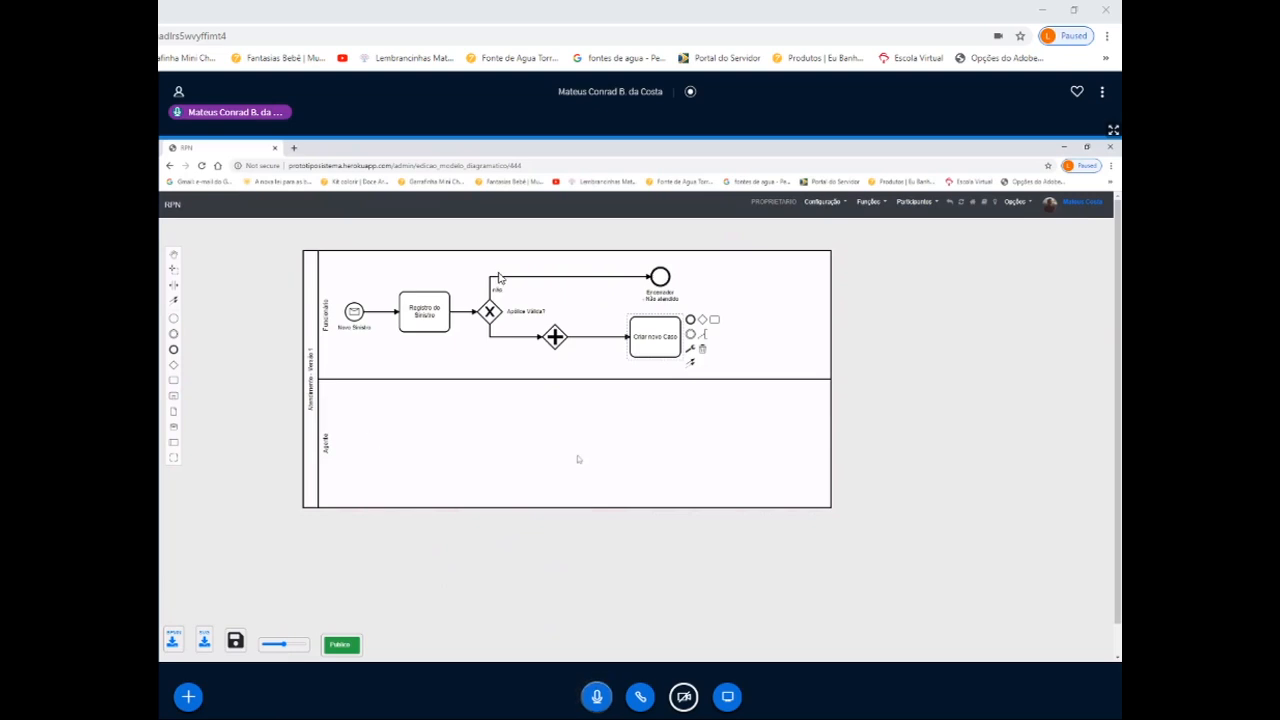
{"action": "double_click", "coordinate": [671, 341]}
{"action": "left_click_drag", "start_coordinate": [676, 337], "coordinate": [631, 340]}
{"action": "left_click", "coordinate": [659, 363]}
{"action": "left_click", "coordinate": [635, 340]}
- Enlarge the element palette and magnify the modeler page so that the whole pool still fits on screen
{"action": "left_click_drag", "start_coordinate": [283, 644], "coordinate": [299, 646]}
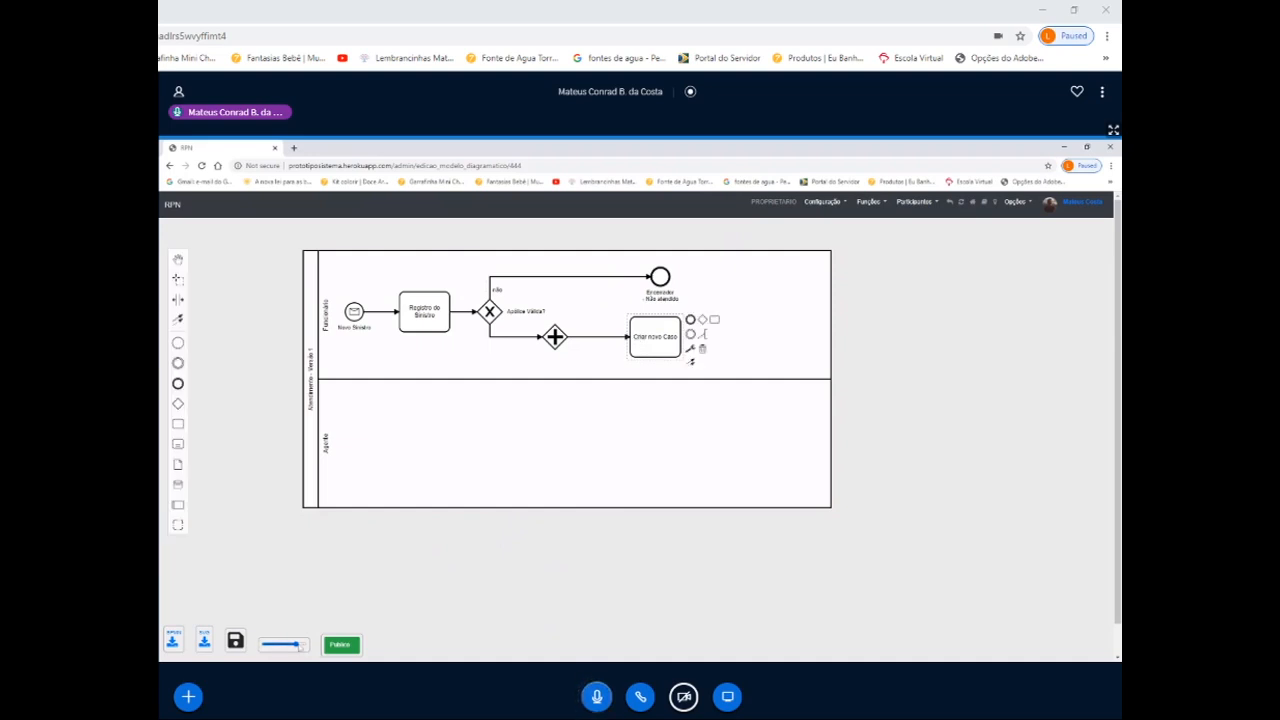
{"action": "left_click", "coordinate": [412, 551]}
{"action": "key", "text": "ctrl+plus"}
{"action": "key", "text": "ctrl+plus"}
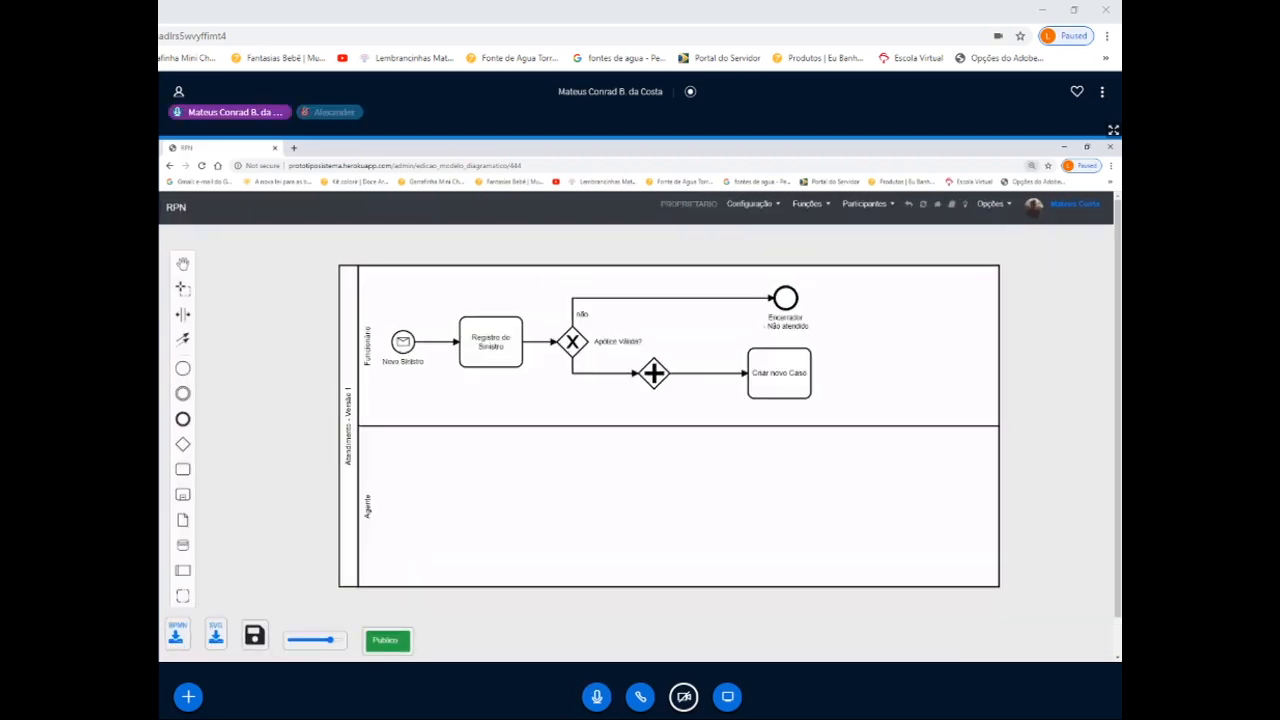
{"action": "key", "text": "ctrl+plus"}
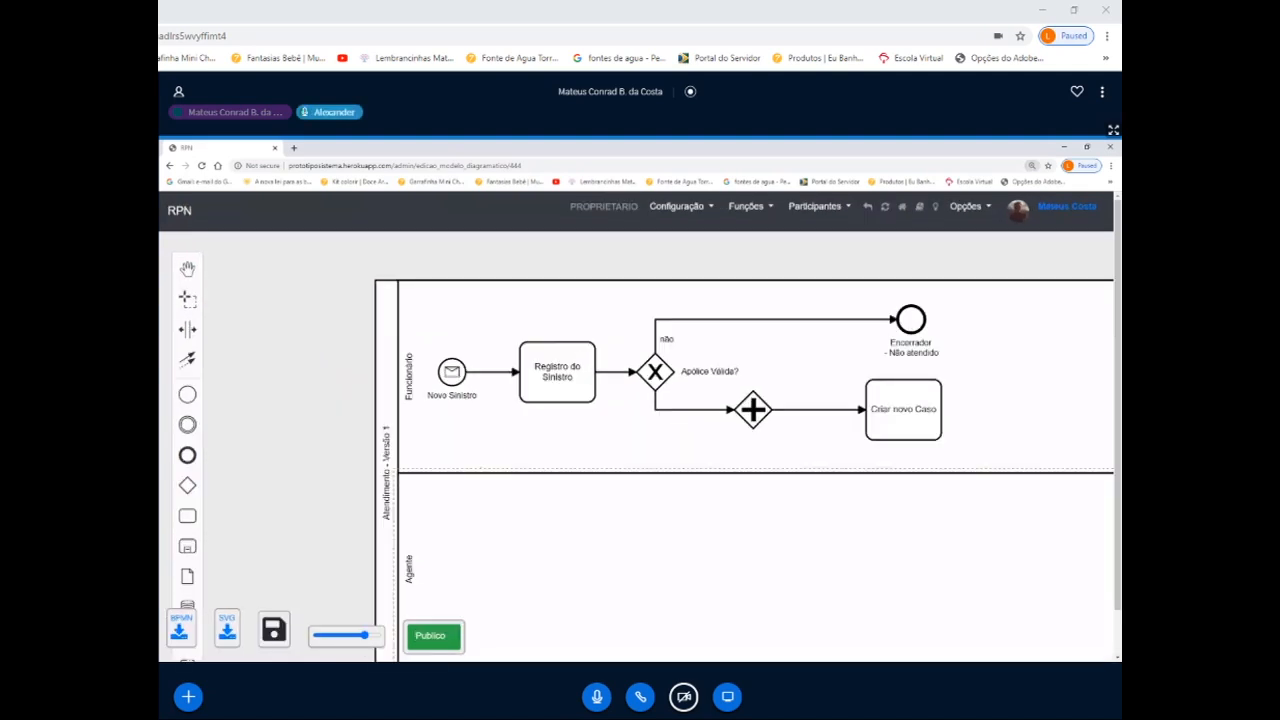
{"action": "key", "text": "ctrl+minus"}
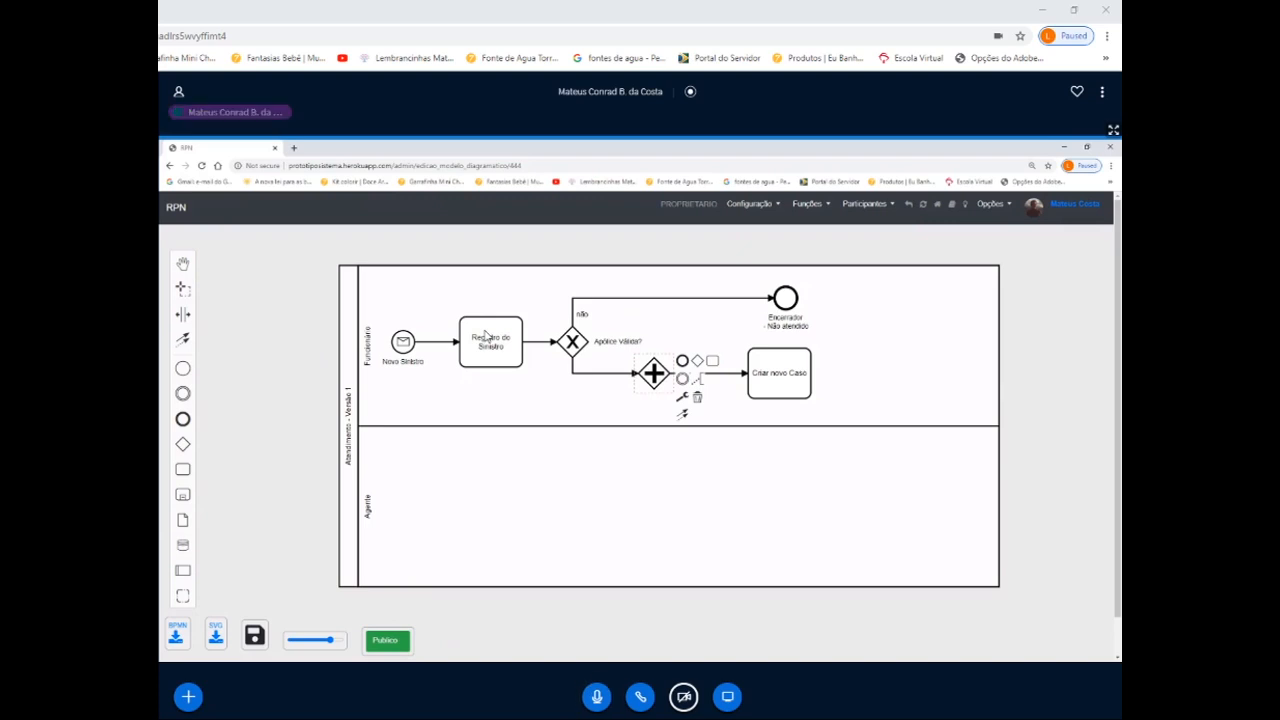
{"action": "left_click", "coordinate": [656, 364]}
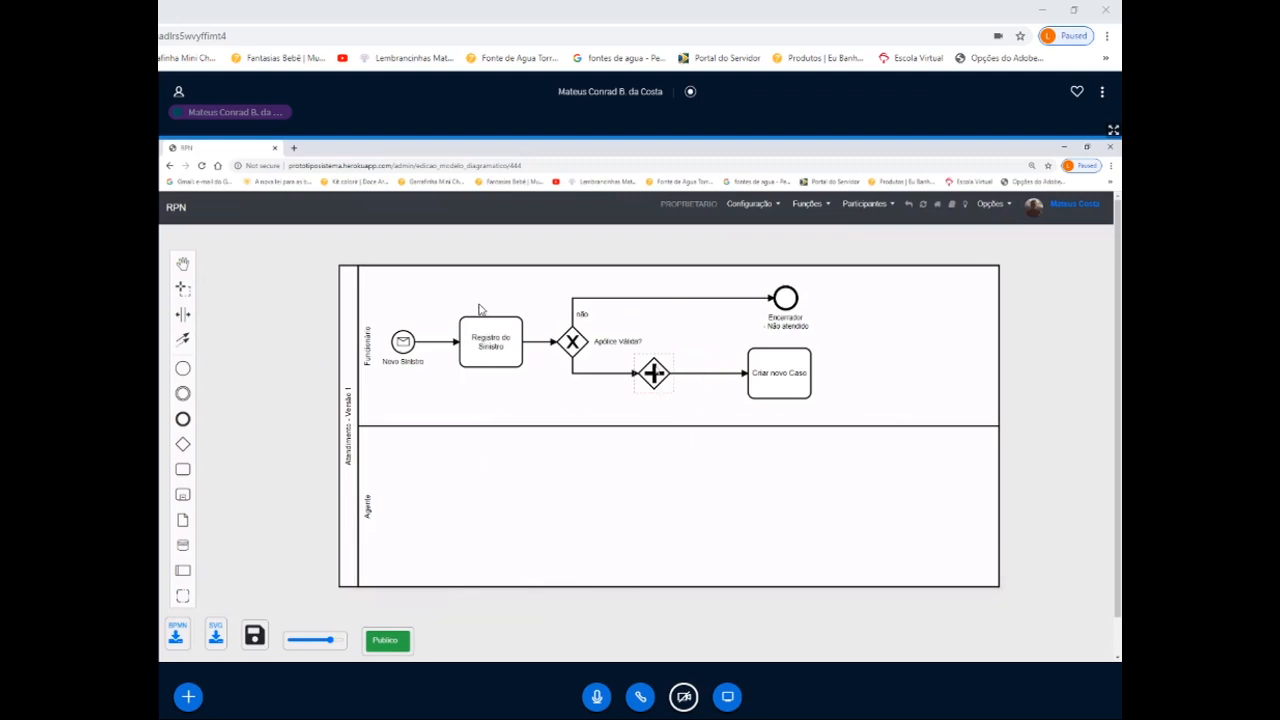
{"action": "left_click", "coordinate": [666, 386]}
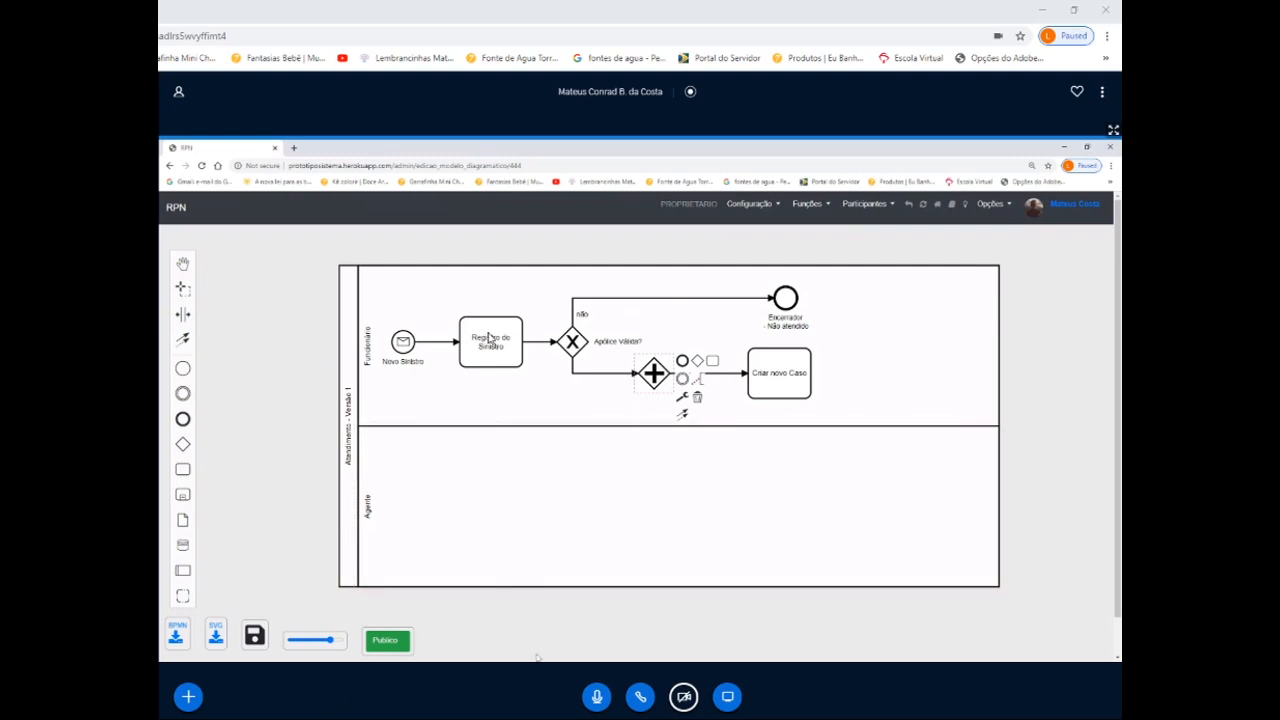
{"action": "left_click", "coordinate": [638, 376]}
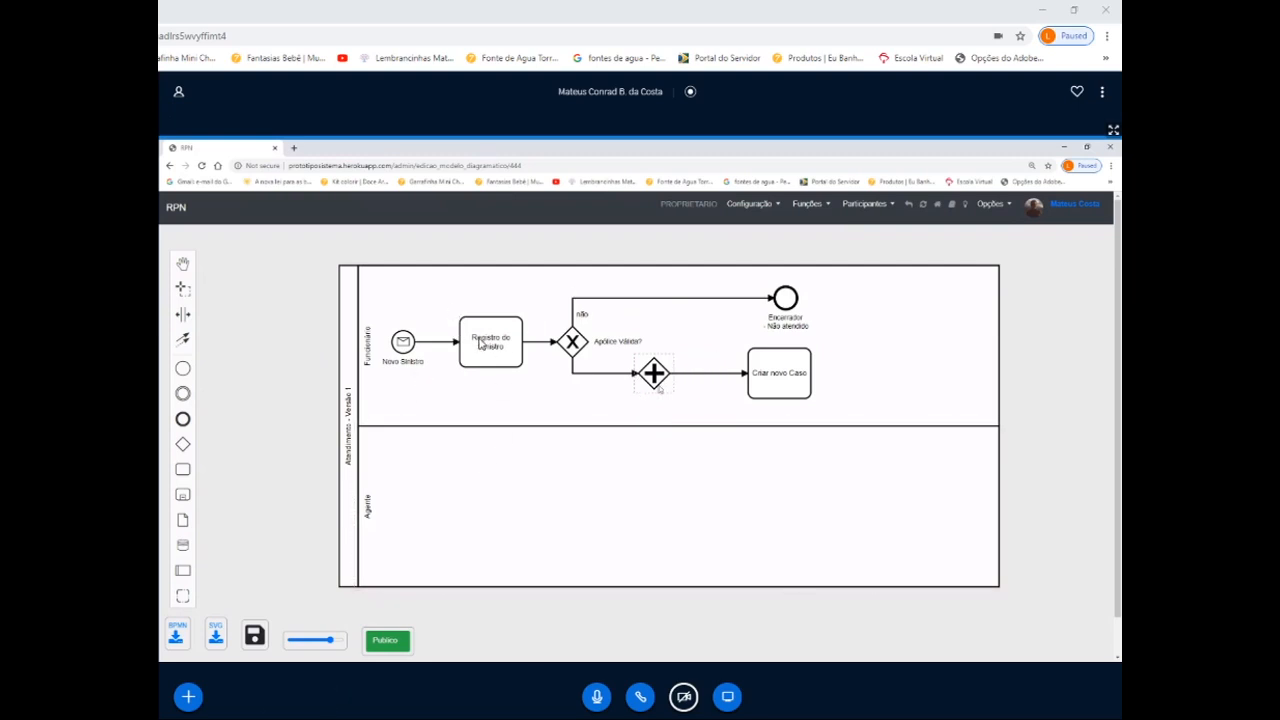
{"action": "left_click", "coordinate": [660, 388]}
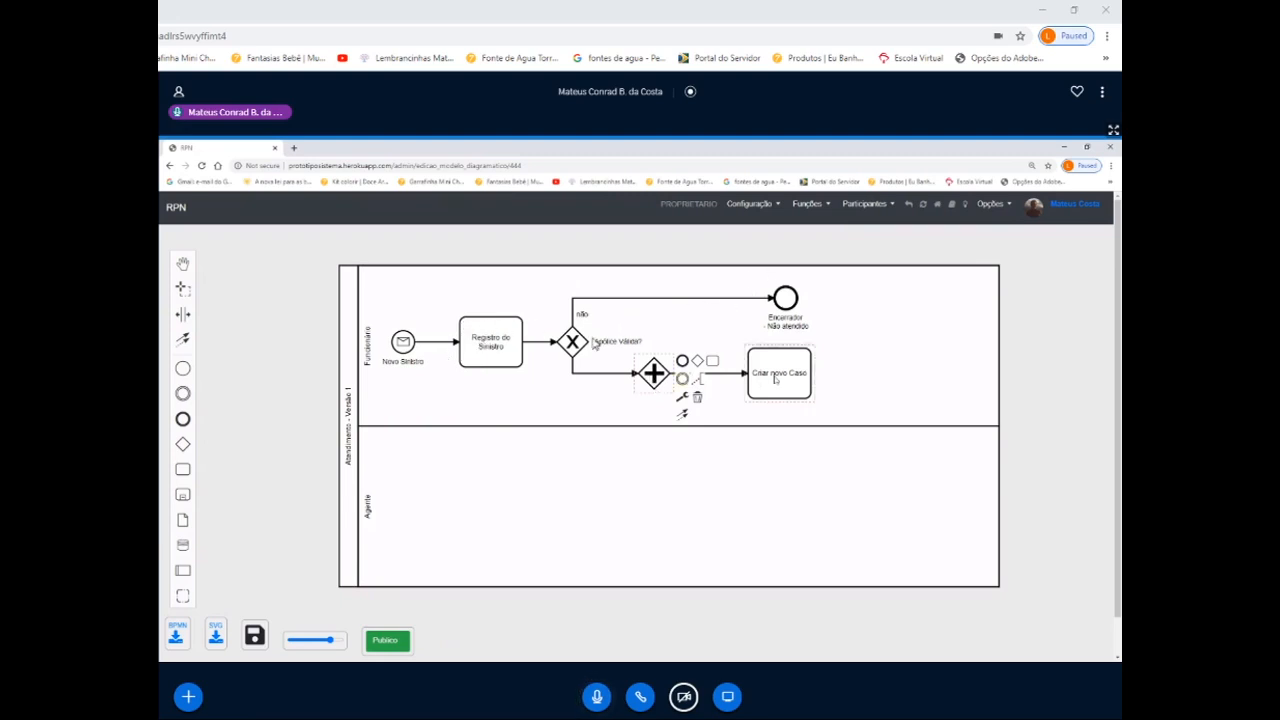
{"action": "left_click", "coordinate": [656, 384]}
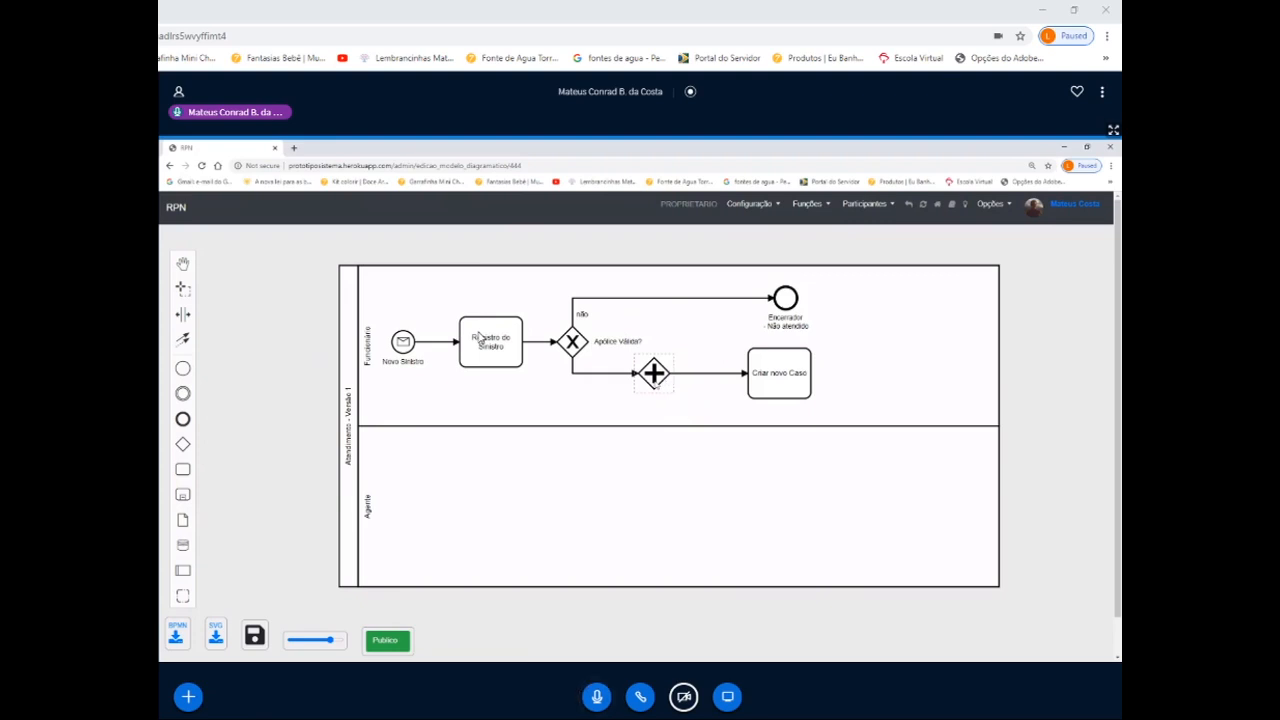
- Append a task named "Confirmar Sinistro" to the parallel gateway, placing it directly below in the Agente lane
{"action": "left_click", "coordinate": [656, 384]}
{"action": "left_click_drag", "start_coordinate": [708, 364], "coordinate": [654, 492]}
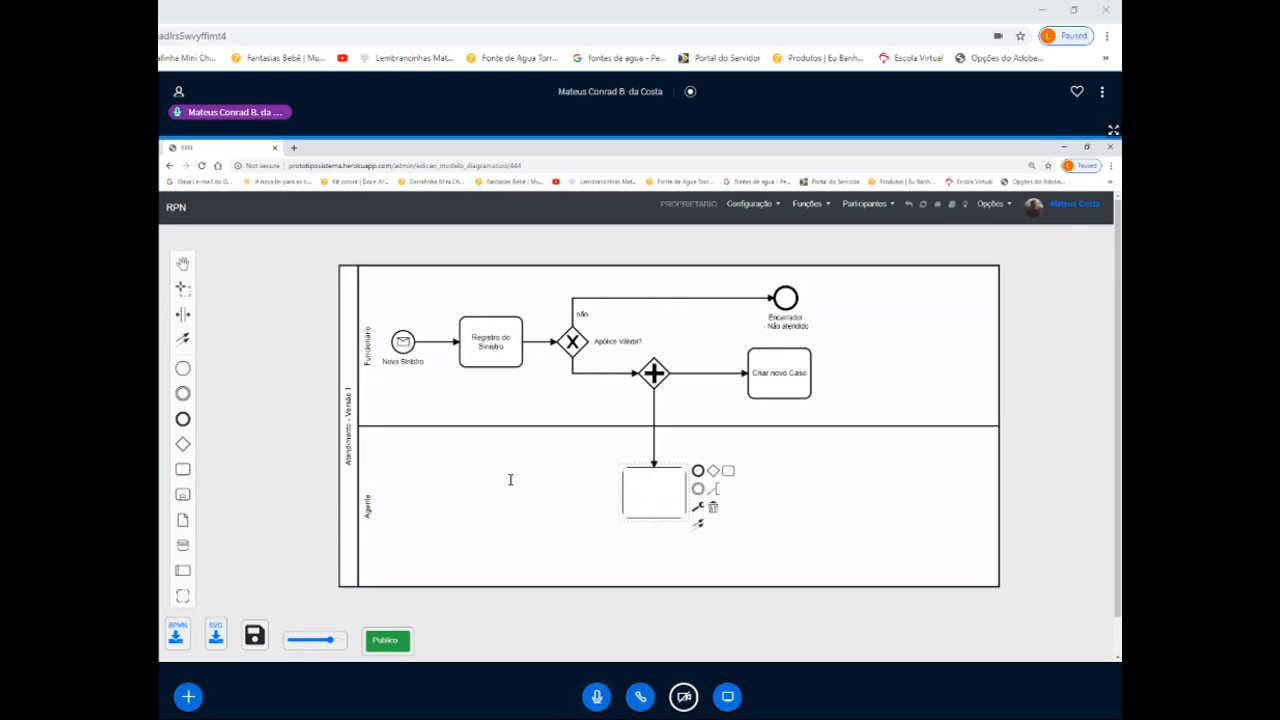
{"action": "type", "text": "Confirmar Sinistro"}
{"action": "left_click", "coordinate": [590, 485]}
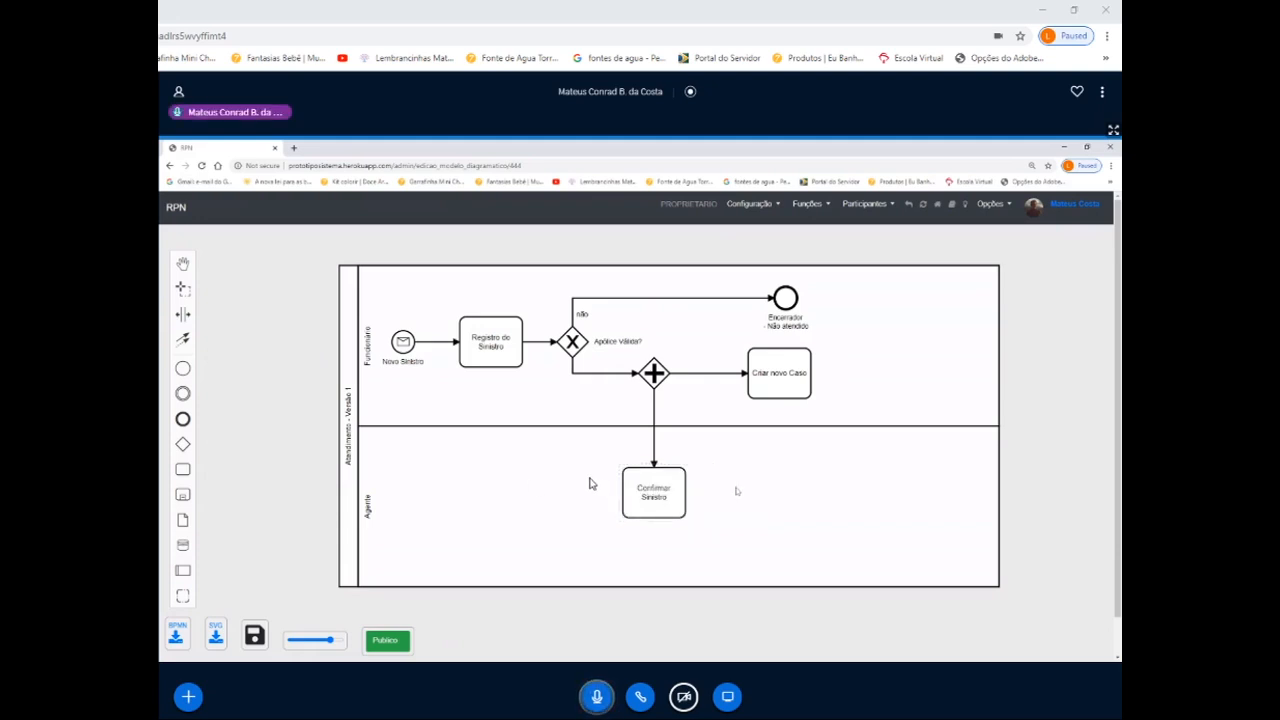